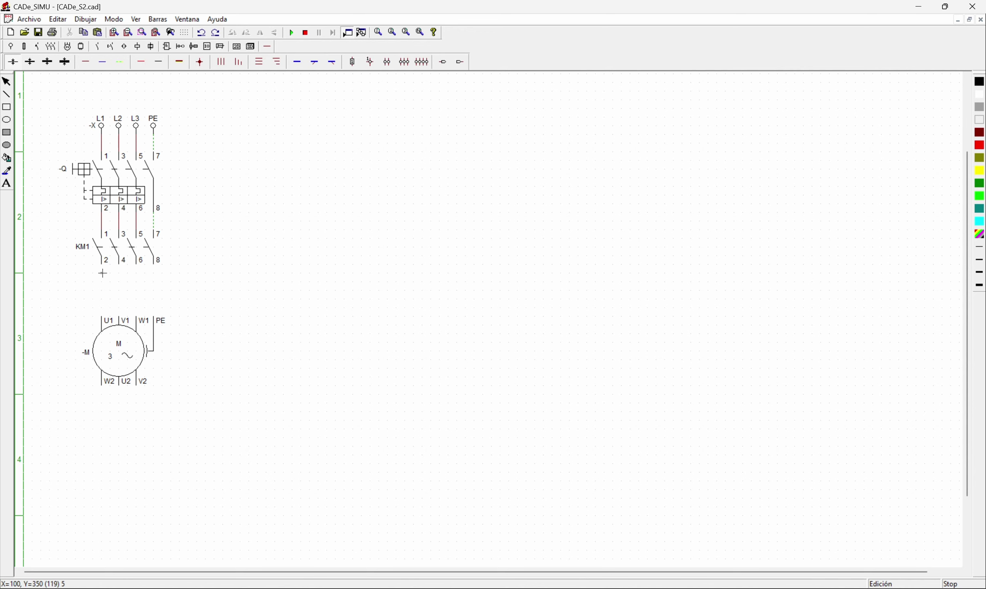
Wire the KM1 contactor's outputs 2, 4, 6 and 8 to the motor terminals U1, V1, W1 and PE.
{"action": "left_click_drag", "start_coordinate": [101, 264], "coordinate": [102, 315]}
{"action": "left_click", "coordinate": [119, 61]}
{"action": "left_click_drag", "start_coordinate": [154, 264], "coordinate": [153, 316]}
Place a three-pole contactor to the right of the motor and wire its inputs 1, 3 and 5 to the motor's three supply phases.
{"action": "left_click", "coordinate": [51, 46]}
{"action": "left_click", "coordinate": [51, 61]}
{"action": "left_click", "coordinate": [242, 322]}
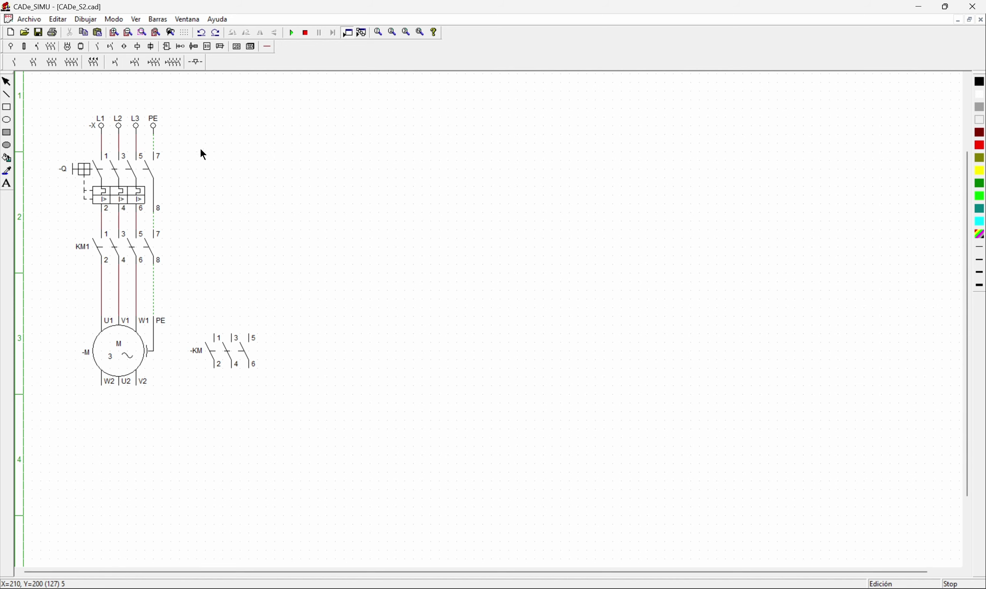
{"action": "left_click", "coordinate": [266, 47]}
{"action": "left_click_drag", "start_coordinate": [104, 307], "coordinate": [214, 340]}
{"action": "left_click_drag", "start_coordinate": [119, 291], "coordinate": [232, 336]}
{"action": "left_click_drag", "start_coordinate": [136, 273], "coordinate": [249, 336]}
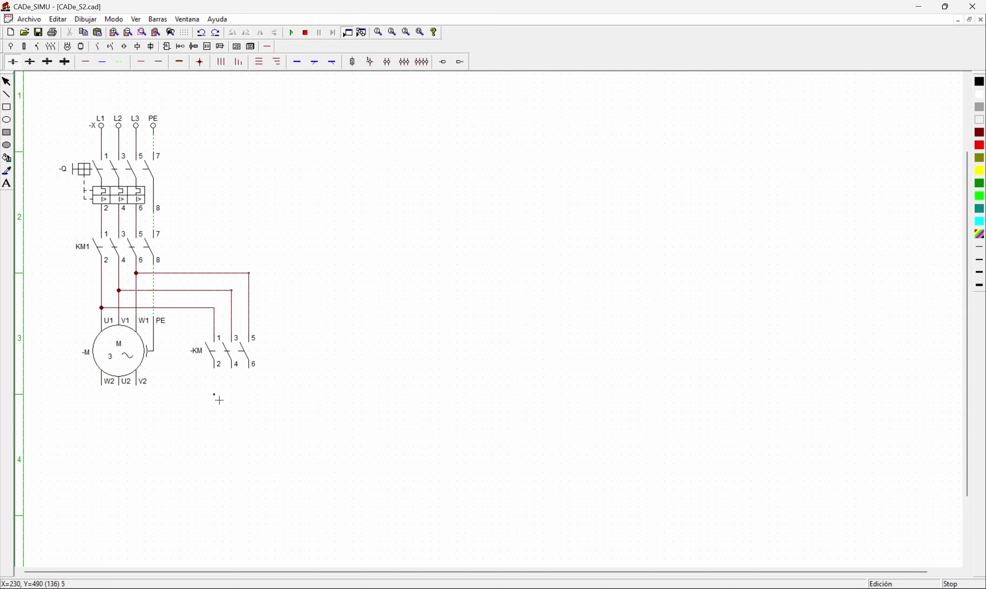
Wire the new contactor's outputs 2, 4 and 6 to the motor terminals W2, U2 and V2.
{"action": "mouse_move", "coordinate": [214, 368]}
{"action": "left_mouse_down"}
{"action": "mouse_move", "coordinate": [215, 379]}
{"action": "mouse_move", "coordinate": [129, 410]}
{"action": "mouse_move", "coordinate": [107, 389]}
{"action": "left_mouse_up"}
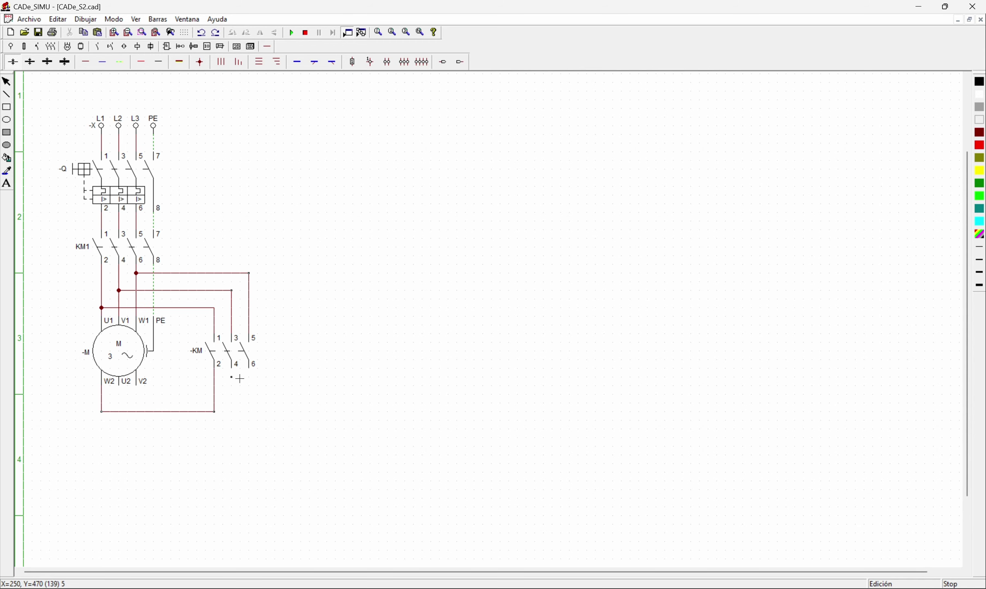
{"action": "mouse_move", "coordinate": [232, 368]}
{"action": "left_mouse_down"}
{"action": "mouse_move", "coordinate": [231, 429]}
{"action": "mouse_move", "coordinate": [119, 429]}
{"action": "left_mouse_up"}
{"action": "left_click_drag", "start_coordinate": [118, 429], "coordinate": [119, 386]}
{"action": "mouse_move", "coordinate": [249, 368]}
{"action": "left_mouse_down"}
{"action": "mouse_move", "coordinate": [252, 433]}
{"action": "mouse_move", "coordinate": [140, 445]}
{"action": "mouse_move", "coordinate": [226, 450]}
{"action": "mouse_move", "coordinate": [136, 449]}
{"action": "left_mouse_up"}
{"action": "key", "text": "ctrl+z"}
{"action": "left_click_drag", "start_coordinate": [249, 446], "coordinate": [138, 447]}
{"action": "left_click_drag", "start_coordinate": [138, 447], "coordinate": [139, 387]}
{"action": "key", "text": "Escape"}
Rename the three-pole contactor beside the motor as KM3.
{"action": "double_click", "coordinate": [223, 348]}
{"action": "left_click_drag", "start_coordinate": [471, 218], "coordinate": [432, 217]}
{"action": "type", "text": "KM3"}
{"action": "key", "text": "Return"}
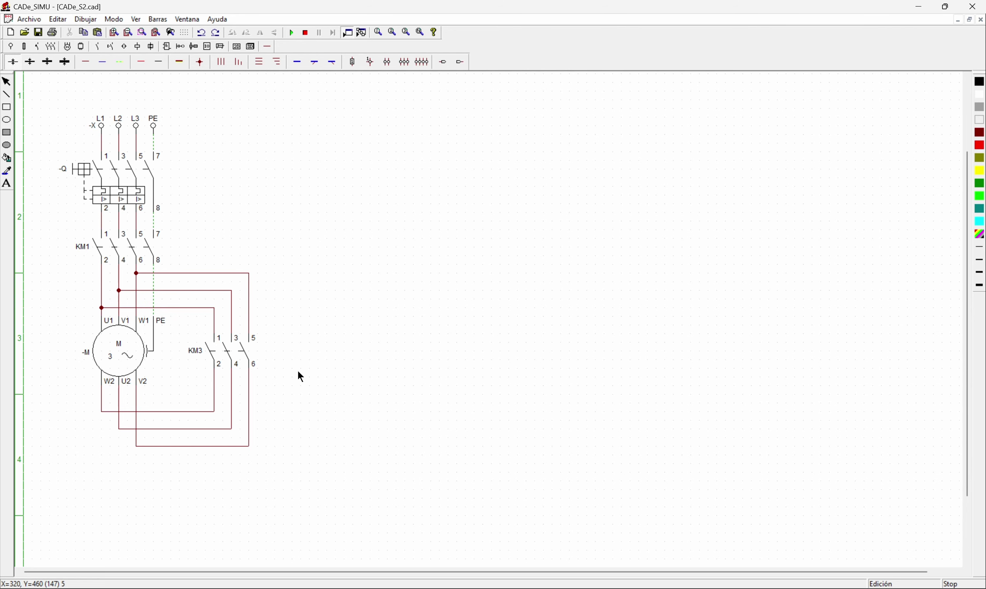
Place another three-pole contactor below the motor and wire its inputs to the W2, U2 and V2 lines.
{"action": "key", "text": "ctrl+v"}
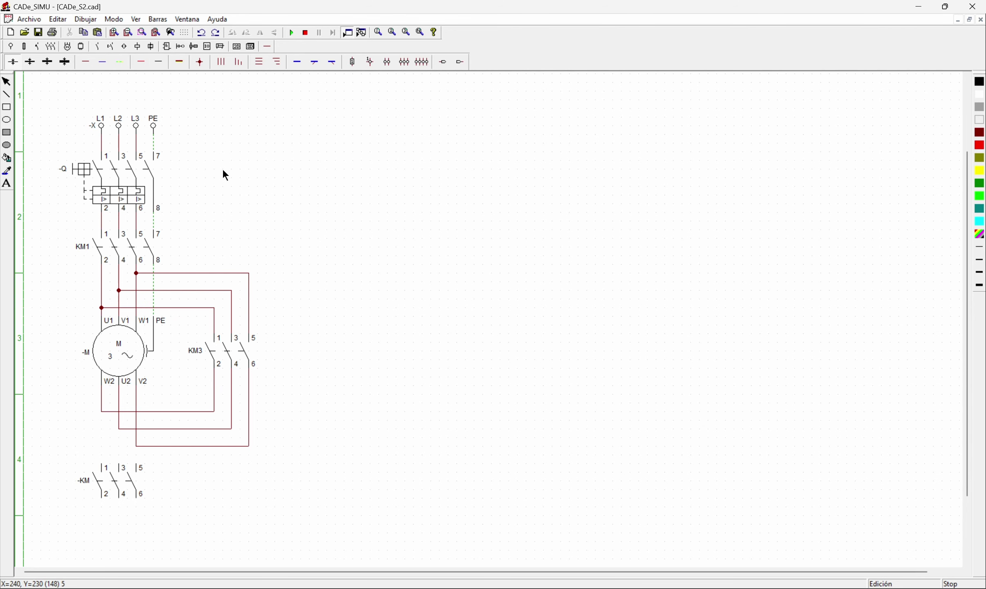
{"action": "left_click", "coordinate": [85, 63]}
{"action": "left_click_drag", "start_coordinate": [106, 413], "coordinate": [136, 465]}
Name the lower contactor KM2 and bridge its three outputs into a star point.
{"action": "double_click", "coordinate": [145, 449]}
{"action": "type", "text": "KM2"}
{"action": "left_click", "coordinate": [508, 409]}
{"action": "left_click_drag", "start_coordinate": [101, 498], "coordinate": [118, 516]}
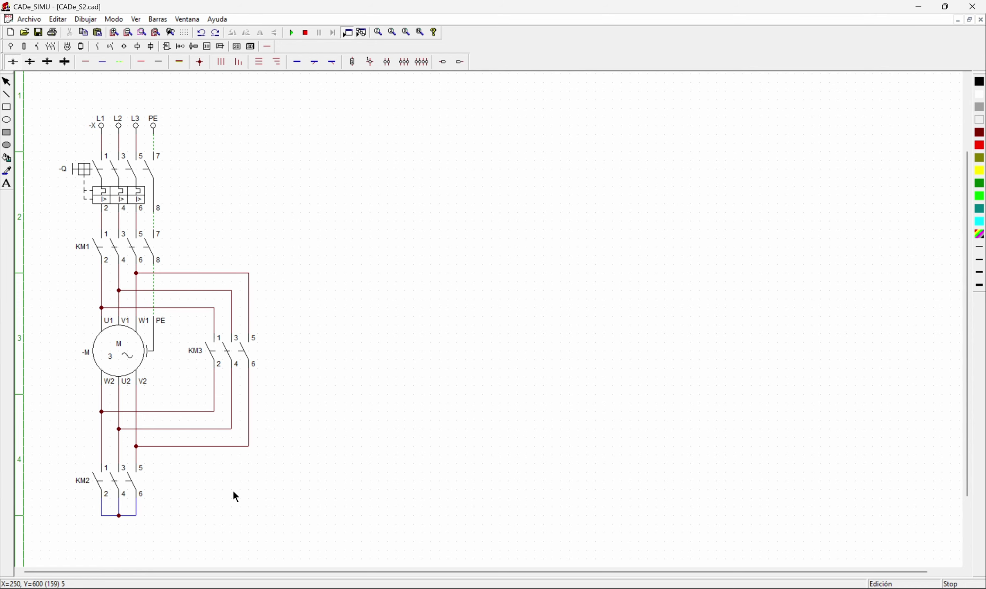
Place a phase and neutral supply to the right of the power circuit, with a single-pole breaker F1 below its L terminal.
{"action": "left_click", "coordinate": [11, 46]}
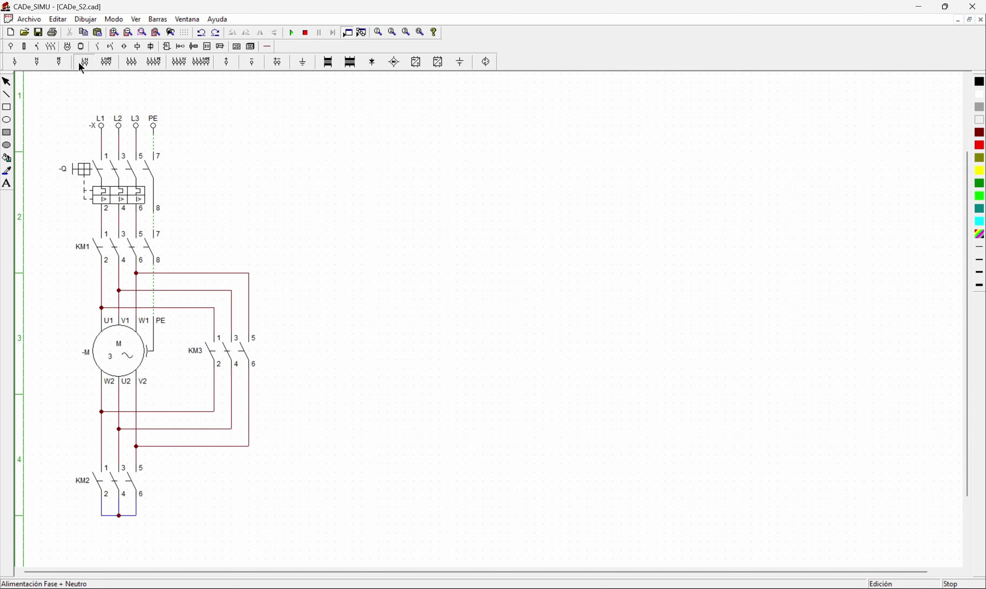
{"action": "left_click", "coordinate": [84, 62]}
{"action": "left_click", "coordinate": [730, 118]}
{"action": "left_click", "coordinate": [98, 47]}
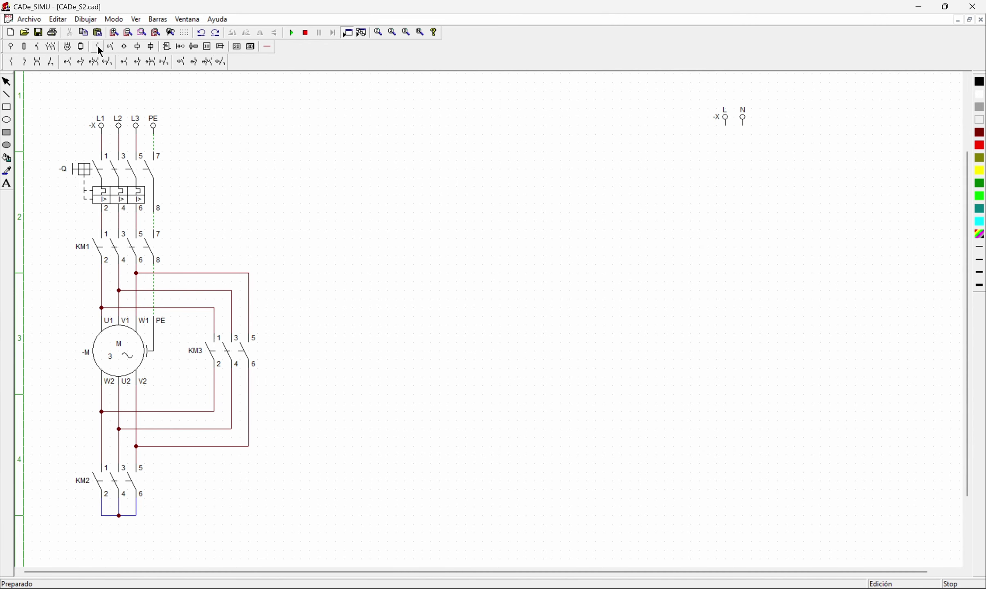
{"action": "left_click", "coordinate": [37, 47]}
{"action": "left_click", "coordinate": [12, 62]}
{"action": "left_click", "coordinate": [728, 147]}
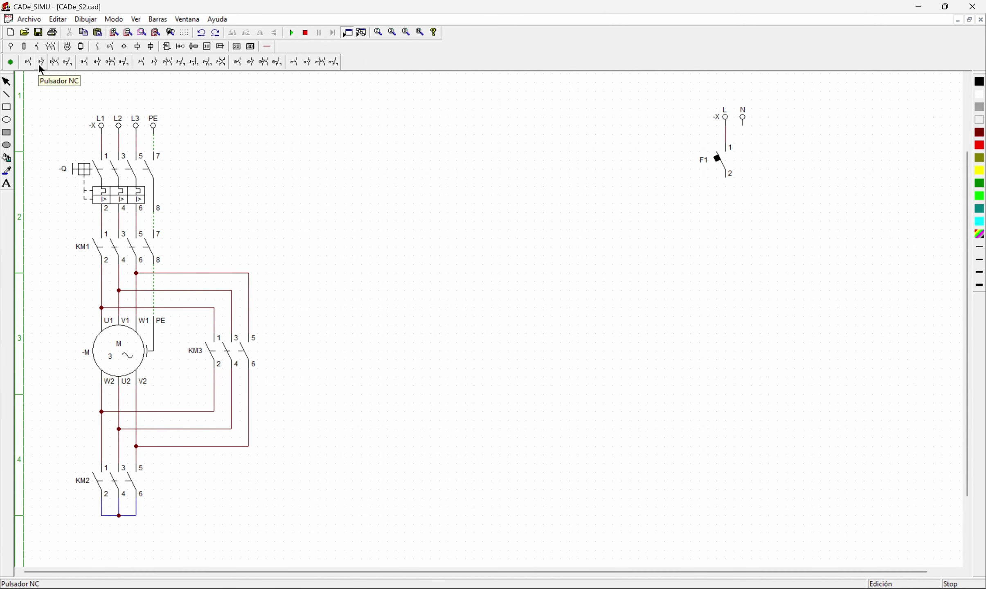
Place a normally closed pushbutton S0 below F1 and a normally open pushbutton below it.
{"action": "left_click", "coordinate": [39, 64]}
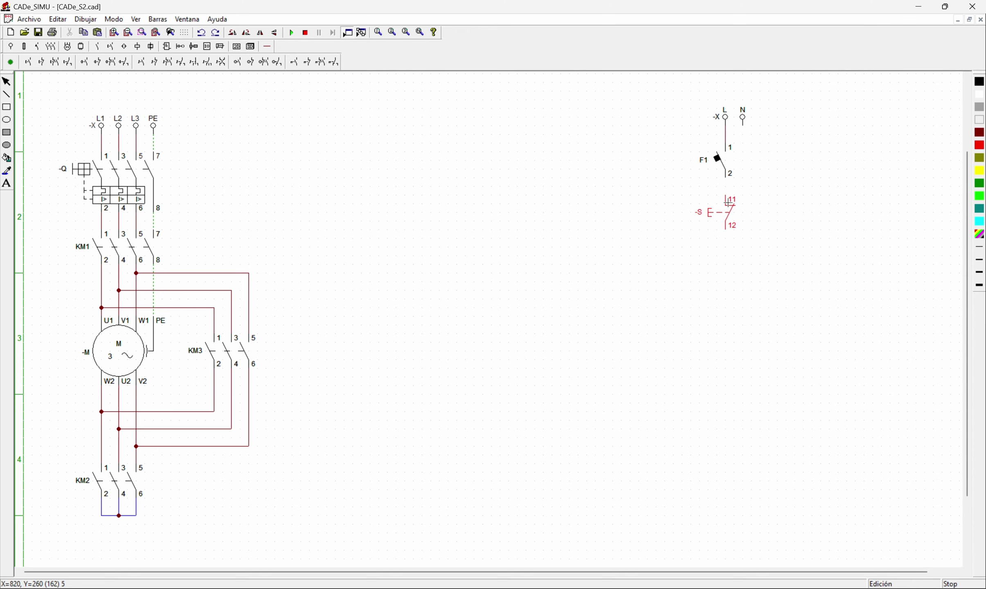
{"action": "left_click", "coordinate": [728, 203]}
{"action": "left_click", "coordinate": [97, 62]}
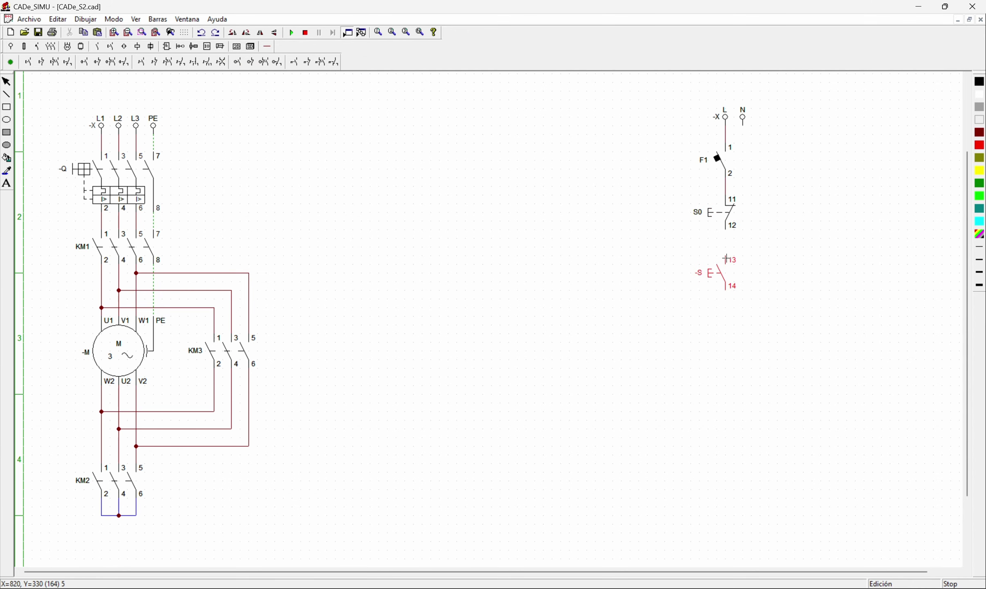
{"action": "left_click", "coordinate": [726, 258]}
Wire S0 to the normally open pushbutton and name that pushbutton S1.
{"action": "left_click", "coordinate": [267, 47]}
{"action": "left_click", "coordinate": [86, 63]}
{"action": "left_click_drag", "start_coordinate": [725, 229], "coordinate": [725, 256]}
{"action": "double_click", "coordinate": [704, 267]}
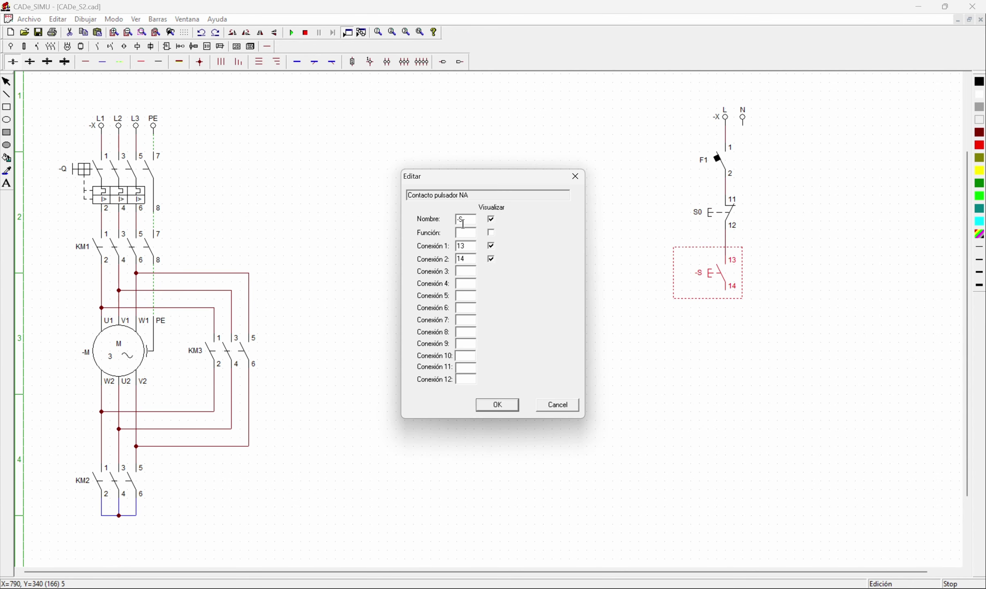
{"action": "key", "text": "BackSpace"}
{"action": "key", "text": "BackSpace"}
{"action": "type", "text": "S1"}
{"action": "key", "text": "Return"}
{"action": "left_click", "coordinate": [497, 321]}
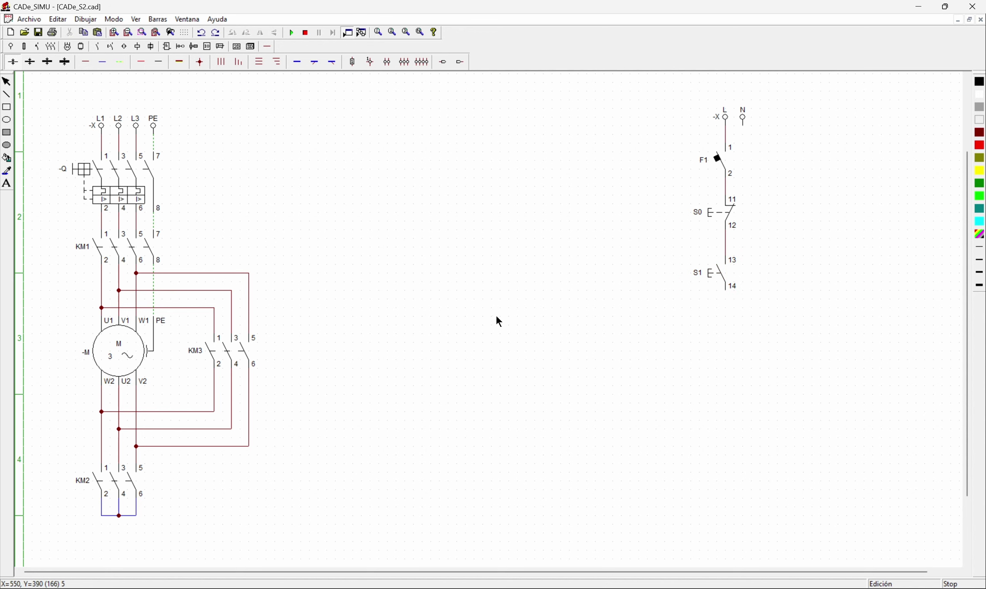
Place a monostable coil below S1 and wire its A1 terminal to S1's terminal 14.
{"action": "left_click", "coordinate": [81, 47]}
{"action": "left_click", "coordinate": [9, 62]}
{"action": "left_click", "coordinate": [728, 449]}
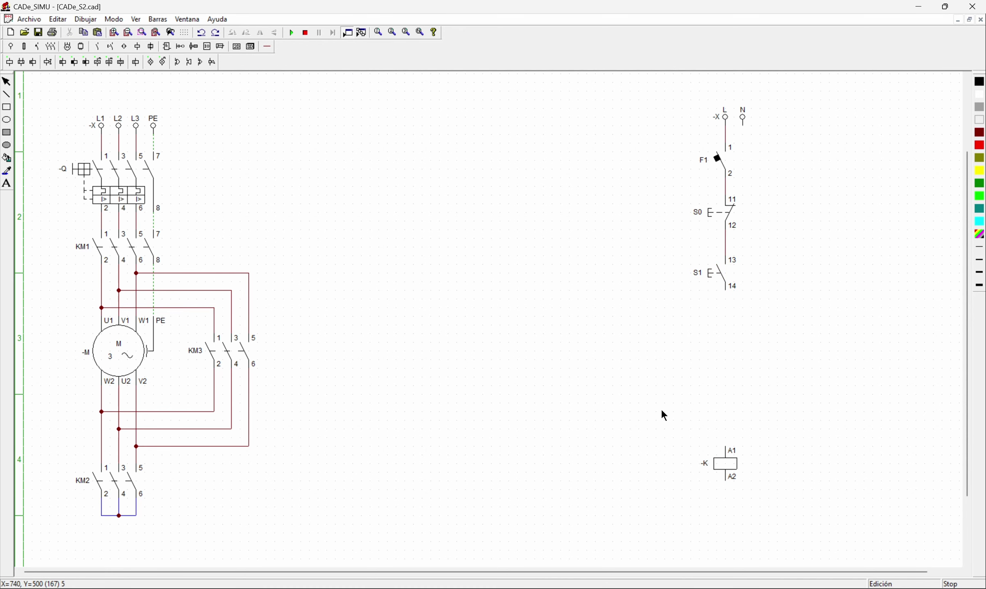
{"action": "left_click", "coordinate": [267, 46]}
{"action": "left_click_drag", "start_coordinate": [725, 290], "coordinate": [725, 447]}
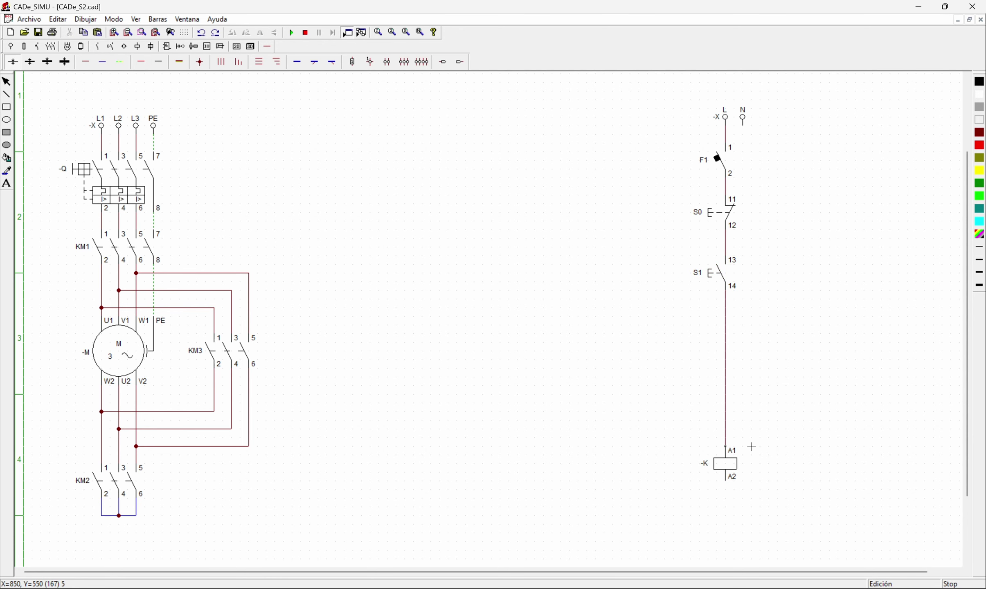
Name the coil KM1 and wire its A2 terminal to the N supply terminal.
{"action": "double_click", "coordinate": [725, 465]}
{"action": "type", "text": "KM1"}
{"action": "key", "text": "Return"}
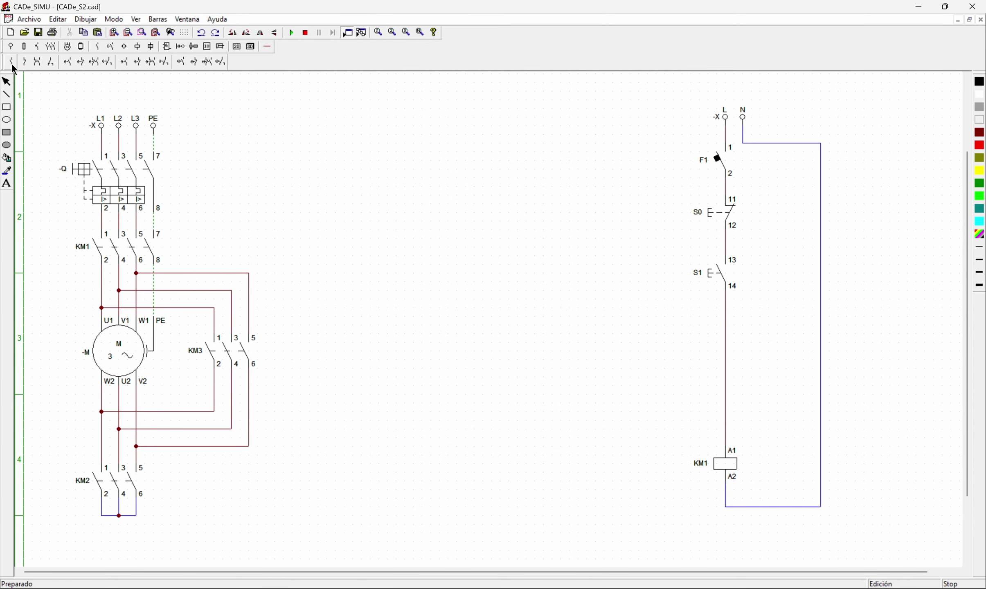
Add a normally open auxiliary contact in parallel with S1 and name it KM1.
{"action": "left_click", "coordinate": [11, 62]}
{"action": "left_click", "coordinate": [668, 262]}
{"action": "left_click", "coordinate": [267, 46]}
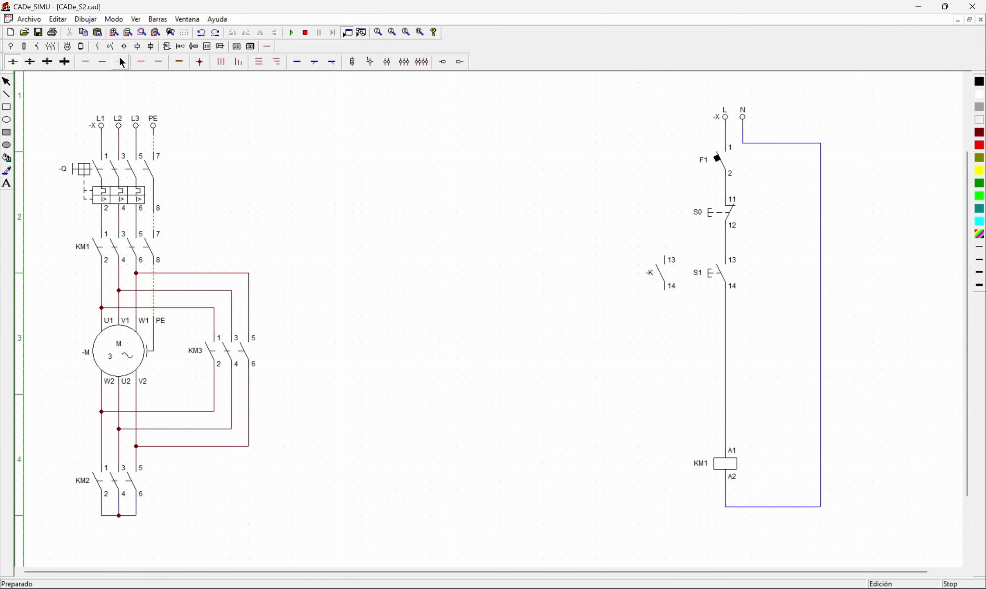
{"action": "left_click", "coordinate": [86, 62]}
{"action": "left_click_drag", "start_coordinate": [668, 258], "coordinate": [726, 238]}
{"action": "left_click_drag", "start_coordinate": [664, 291], "coordinate": [726, 307]}
{"action": "double_click", "coordinate": [660, 273]}
{"action": "type", "text": "KM1"}
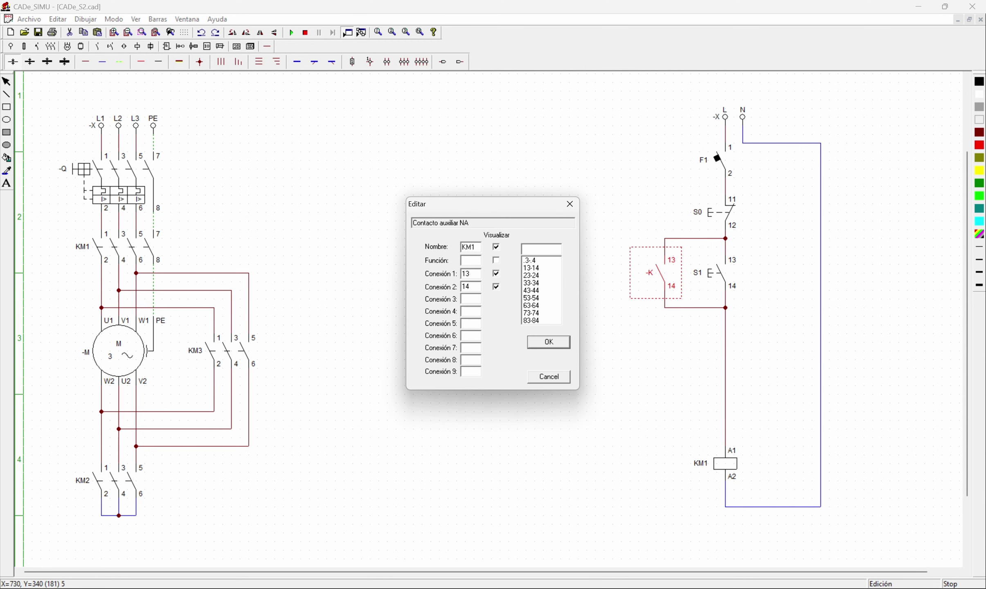
{"action": "key", "text": "Return"}
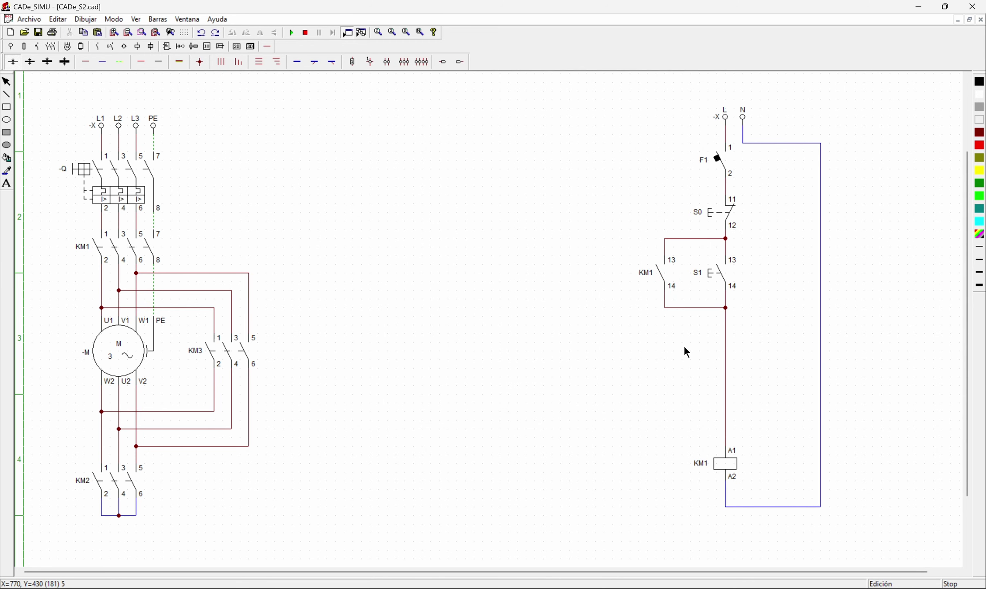
Place an on-delay timer coil below the KM1 auxiliary contact and wire its A1 terminal to the S1 output line.
{"action": "left_click", "coordinate": [137, 46]}
{"action": "left_click", "coordinate": [664, 350]}
{"action": "left_click", "coordinate": [267, 46]}
{"action": "left_click", "coordinate": [85, 62]}
{"action": "left_click_drag", "start_coordinate": [664, 333], "coordinate": [664, 307]}
Name the timer coil KT1 and wire its A2 terminal to the neutral line.
{"action": "double_click", "coordinate": [656, 351]}
{"action": "type", "text": "KT1"}
{"action": "left_click", "coordinate": [435, 326]}
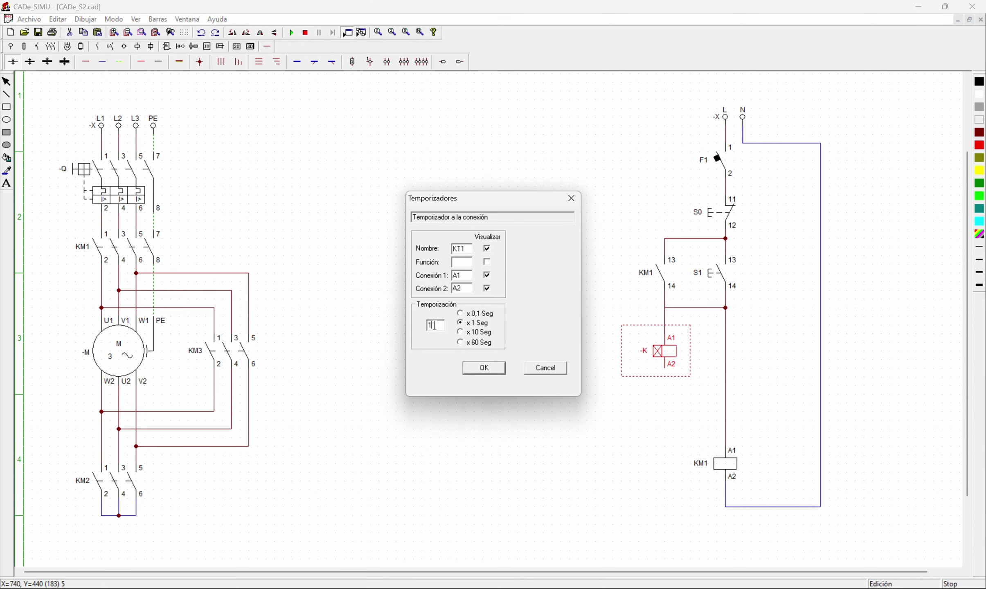
{"action": "left_click", "coordinate": [484, 367]}
{"action": "left_click", "coordinate": [102, 62]}
{"action": "mouse_move", "coordinate": [665, 369]}
{"action": "left_mouse_down"}
{"action": "mouse_move", "coordinate": [698, 513]}
{"action": "mouse_move", "coordinate": [725, 507]}
{"action": "left_mouse_up"}
{"action": "left_click", "coordinate": [110, 47]}
{"action": "left_click", "coordinate": [560, 351]}
{"action": "left_click", "coordinate": [267, 47]}
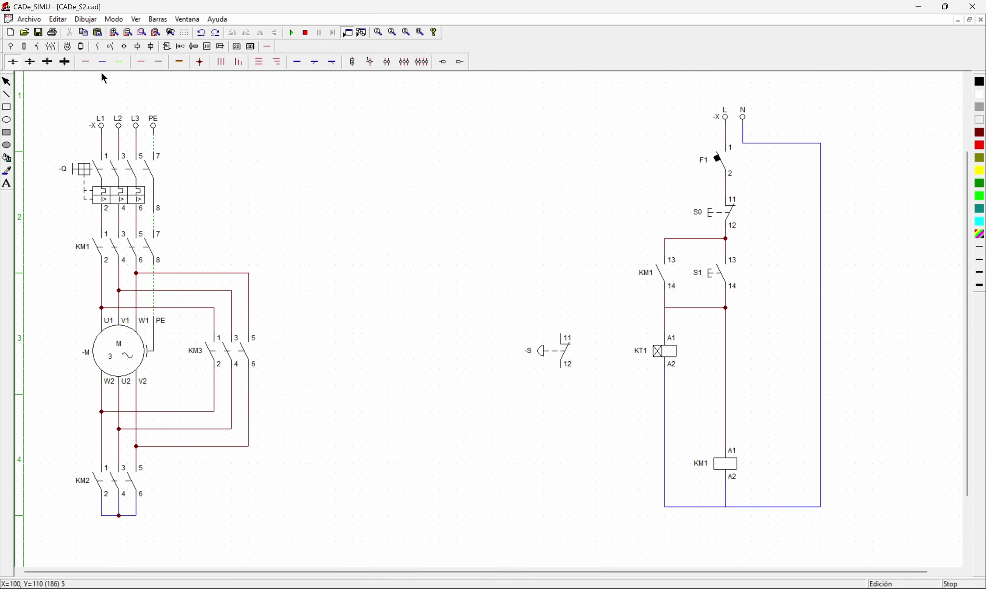
{"action": "double_click", "coordinate": [564, 351]}
{"action": "type", "text": "KT1"}
{"action": "left_click", "coordinate": [498, 405]}
{"action": "key", "text": "Delete"}
Place a timed normally closed contact 55-56 left of the timer coil, wire it to the S1 output line and name it KT1.
{"action": "left_click", "coordinate": [97, 46]}
{"action": "left_click", "coordinate": [80, 62]}
{"action": "left_click", "coordinate": [546, 337]}
{"action": "left_click", "coordinate": [266, 46]}
{"action": "left_click", "coordinate": [86, 61]}
{"action": "left_click_drag", "start_coordinate": [544, 334], "coordinate": [665, 308]}
{"action": "double_click", "coordinate": [535, 352]}
{"action": "type", "text": "KT1"}
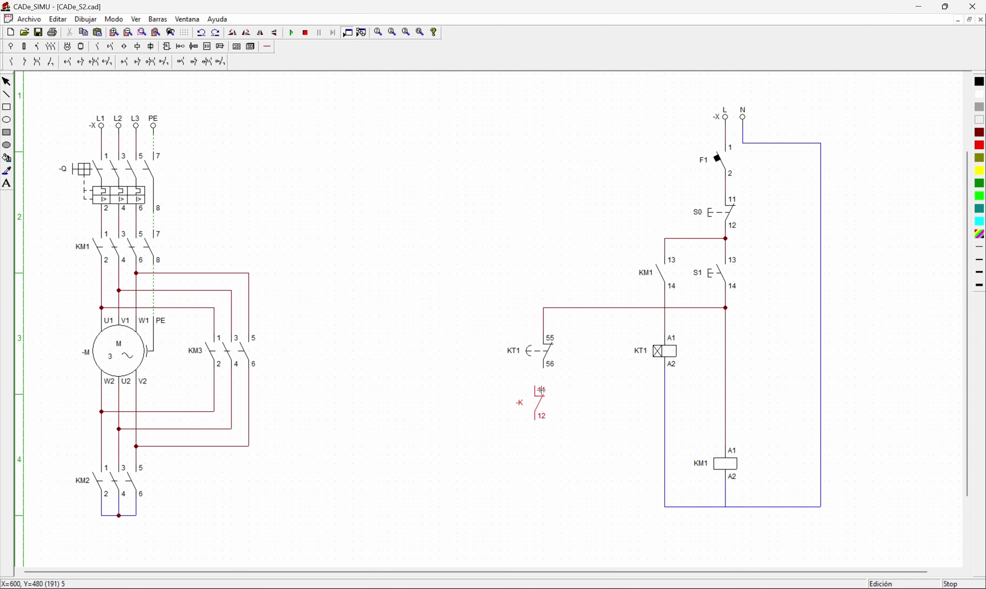
Add a normally closed auxiliary contact in series below the KT1 contact and name it KM3.
{"action": "left_click", "coordinate": [546, 390]}
{"action": "left_click", "coordinate": [267, 46]}
{"action": "double_click", "coordinate": [543, 404]}
{"action": "type", "text": "KM3"}
Place a coil named KM2 below the KM3 contact and wire its A2 terminal to the neutral line.
{"action": "left_click", "coordinate": [137, 46]}
{"action": "left_click", "coordinate": [11, 62]}
{"action": "left_click", "coordinate": [547, 441]}
{"action": "double_click", "coordinate": [543, 452]}
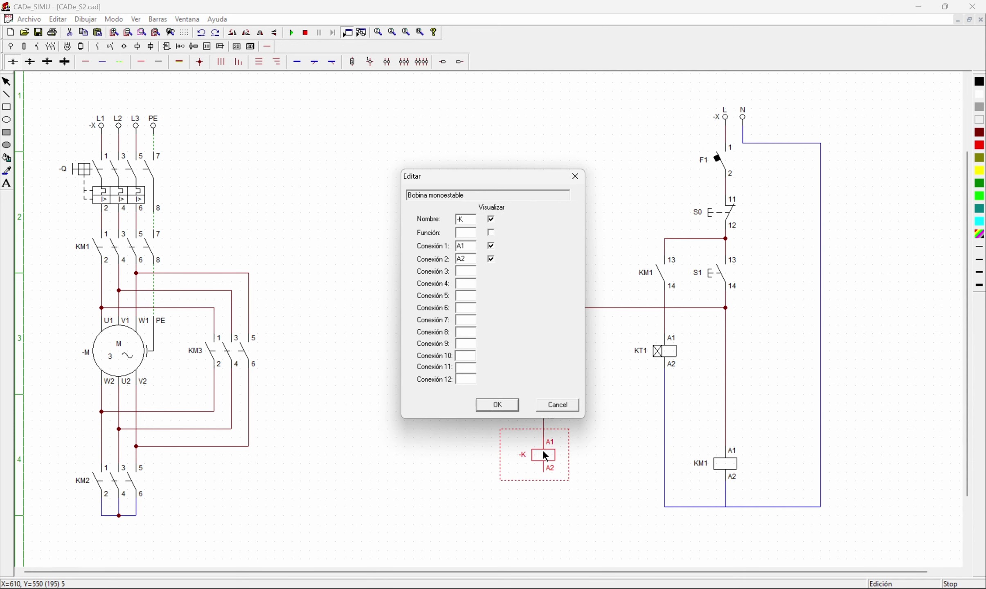
{"action": "type", "text": "KM2"}
{"action": "key", "text": "Return"}
{"action": "left_click_drag", "start_coordinate": [543, 472], "coordinate": [666, 507]}
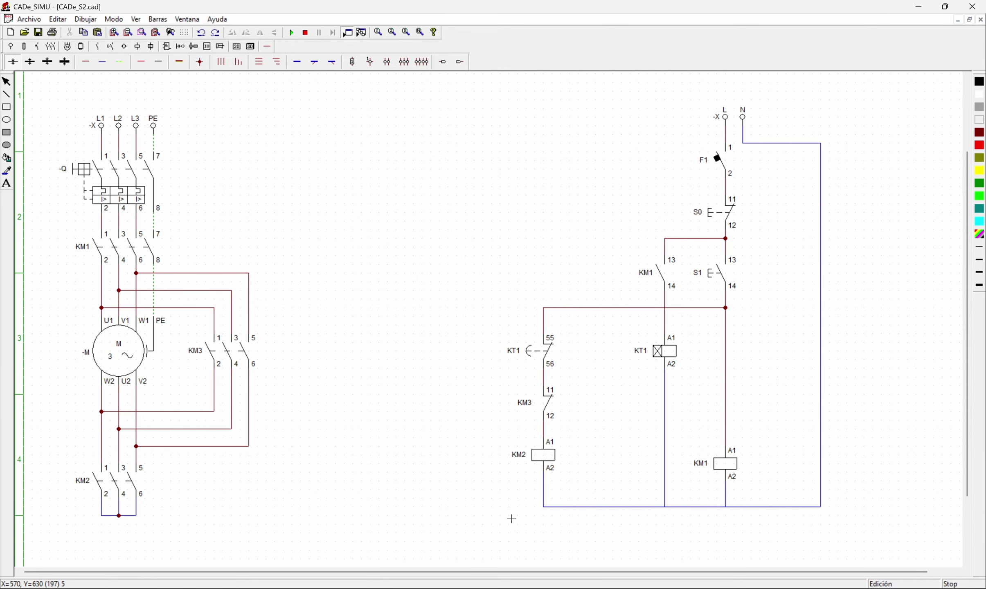
Add a branch from the S1 output line with a timed normally open contact 67-68 in series with a normally closed KM2 contact.
{"action": "left_click", "coordinate": [97, 46]}
{"action": "left_click", "coordinate": [459, 339]}
{"action": "left_click_drag", "start_coordinate": [456, 334], "coordinate": [543, 308]}
{"action": "double_click", "coordinate": [458, 403]}
{"action": "type", "text": "KM2"}
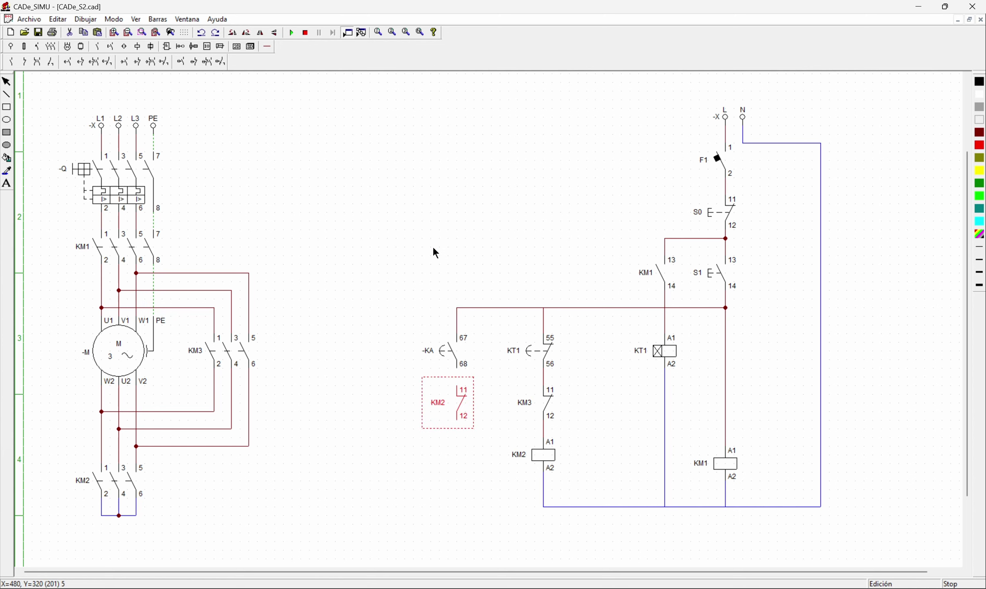
{"action": "left_click_drag", "start_coordinate": [457, 367], "coordinate": [457, 386]}
Place a coil named KM3 below the KM2 contact and wire its A2 terminal to the neutral line.
{"action": "left_click", "coordinate": [137, 46]}
{"action": "left_click", "coordinate": [9, 61]}
{"action": "left_click", "coordinate": [463, 441]}
{"action": "double_click", "coordinate": [458, 452]}
{"action": "type", "text": "KM3"}
{"action": "key", "text": "Return"}
{"action": "left_click", "coordinate": [266, 46]}
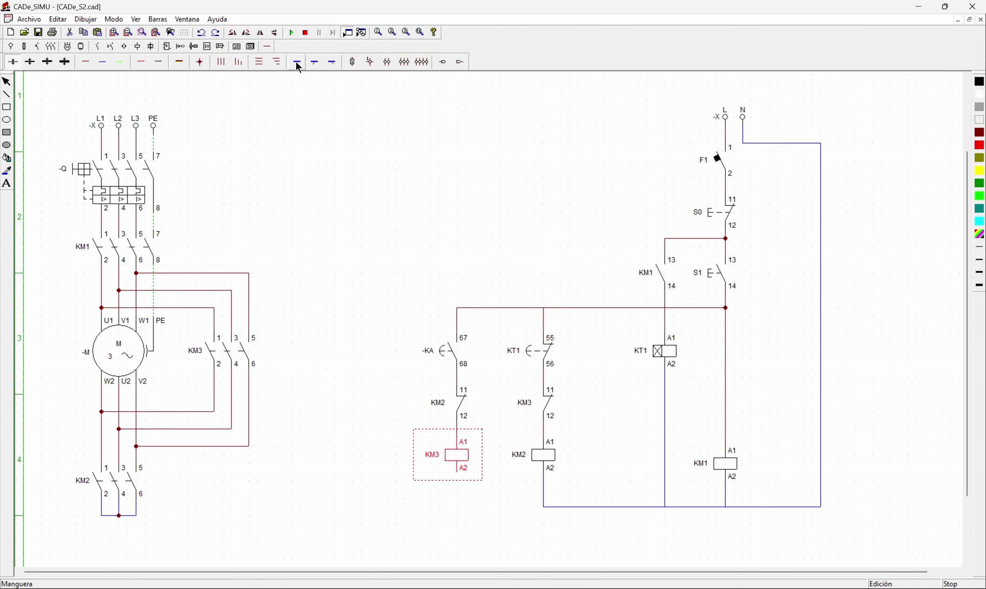
{"action": "left_click_drag", "start_coordinate": [457, 472], "coordinate": [543, 507]}
Place a signal lamp in parallel with the KM1 coil and name it H1.
{"action": "left_click", "coordinate": [781, 449]}
{"action": "double_click", "coordinate": [777, 457]}
{"action": "type", "text": "H1"}
{"action": "key", "text": "Return"}
Add a signal lamp named H2 in parallel with the KM2 coil.
{"action": "left_click", "coordinate": [137, 46]}
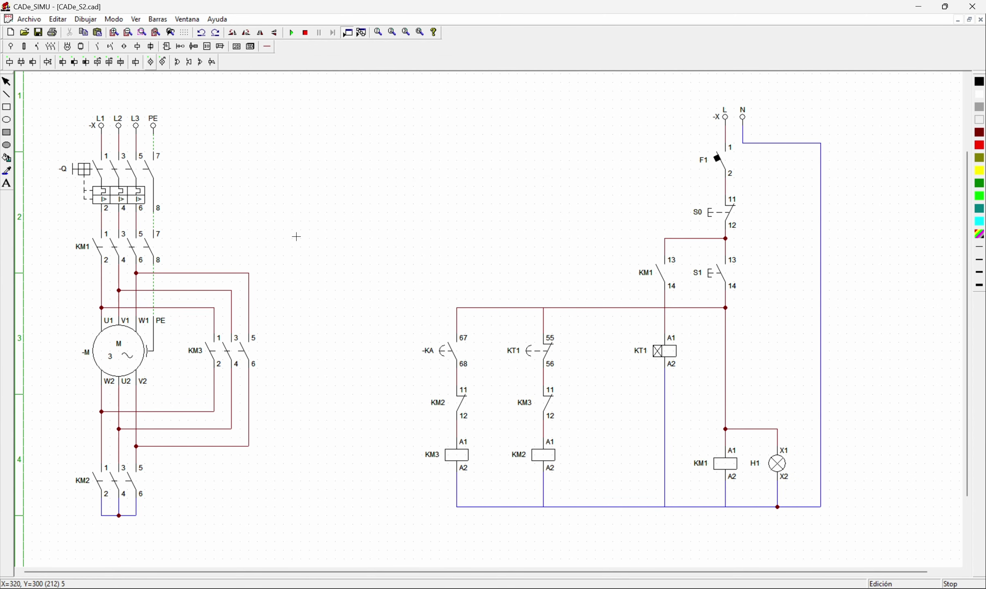
{"action": "left_click", "coordinate": [605, 450]}
{"action": "double_click", "coordinate": [604, 461]}
{"action": "type", "text": "H2"}
{"action": "key", "text": "Return"}
{"action": "left_click_drag", "start_coordinate": [543, 429], "coordinate": [603, 445]}
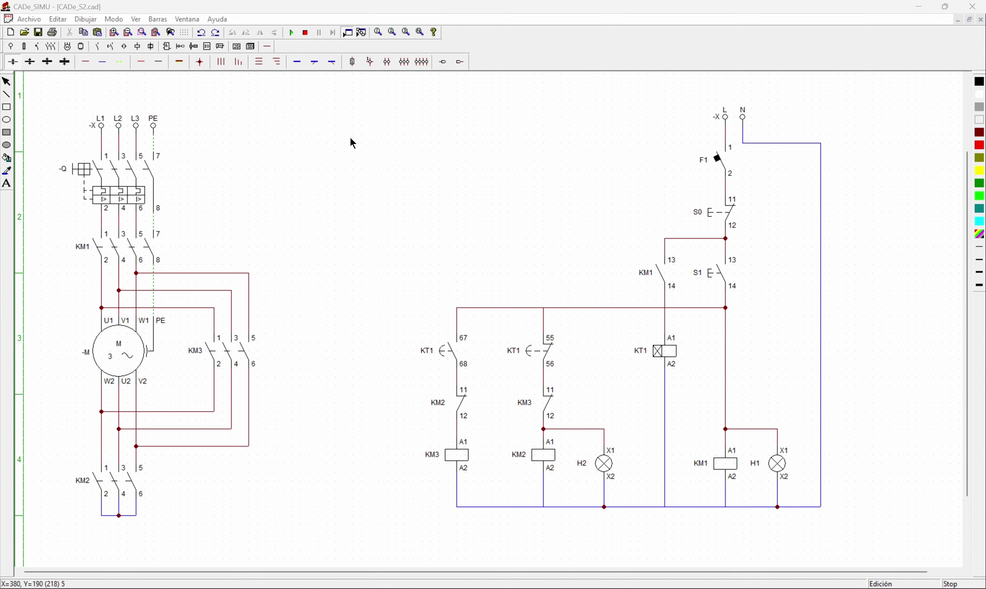
Start the simulation and close the control breaker F1 and the motor breaker Q.
{"action": "left_click", "coordinate": [291, 34]}
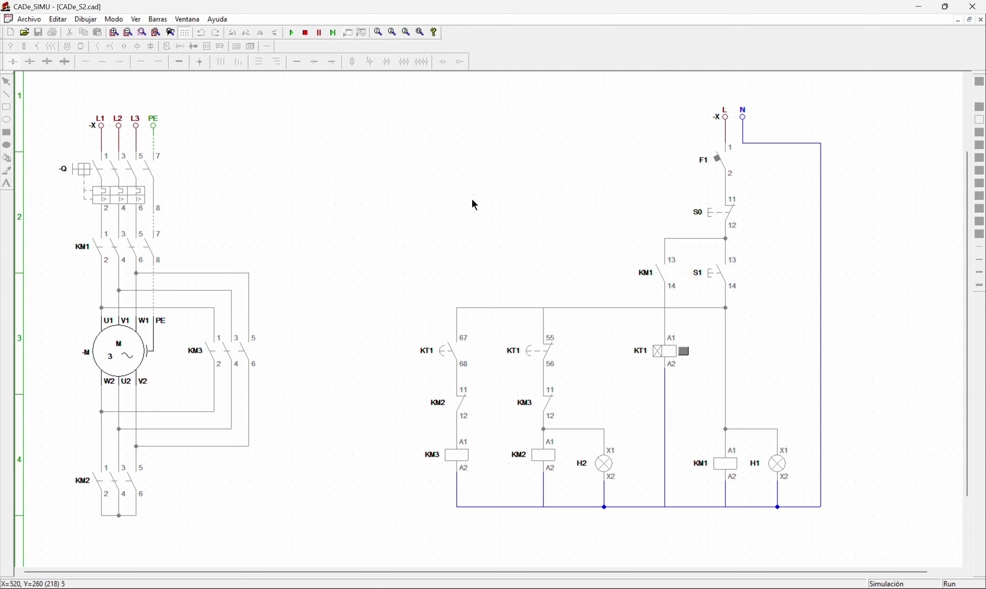
{"action": "left_click", "coordinate": [724, 165]}
{"action": "left_click", "coordinate": [135, 163]}
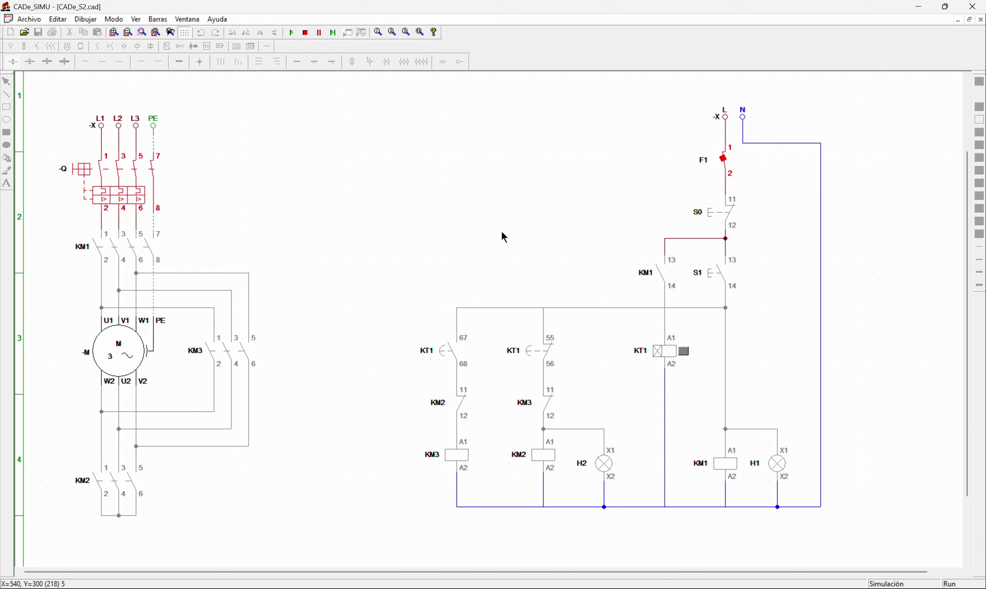
Start the simulated motor with S1 and stop it with S0.
{"action": "left_click", "coordinate": [726, 279]}
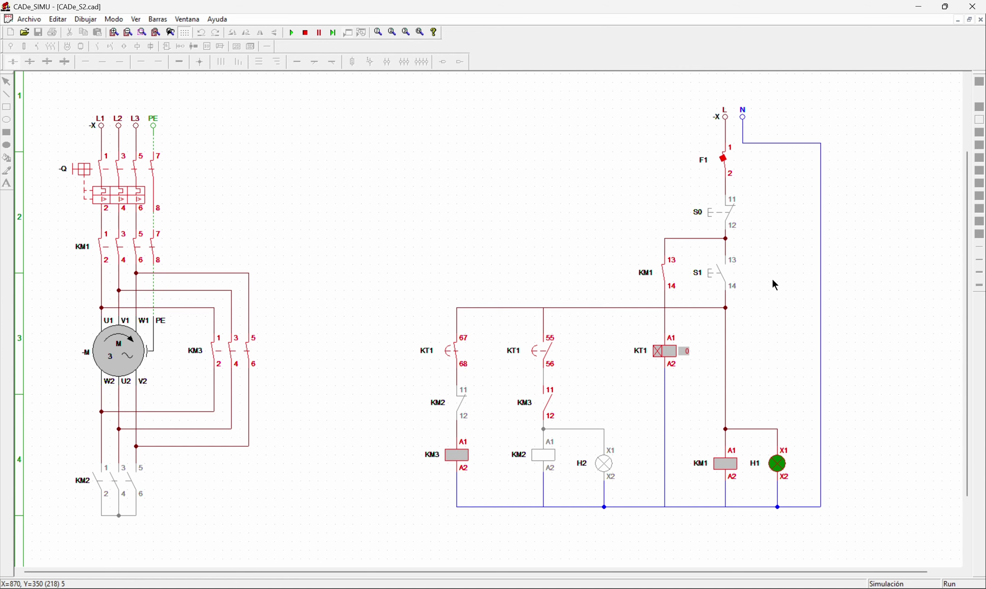
{"action": "left_click", "coordinate": [707, 211]}
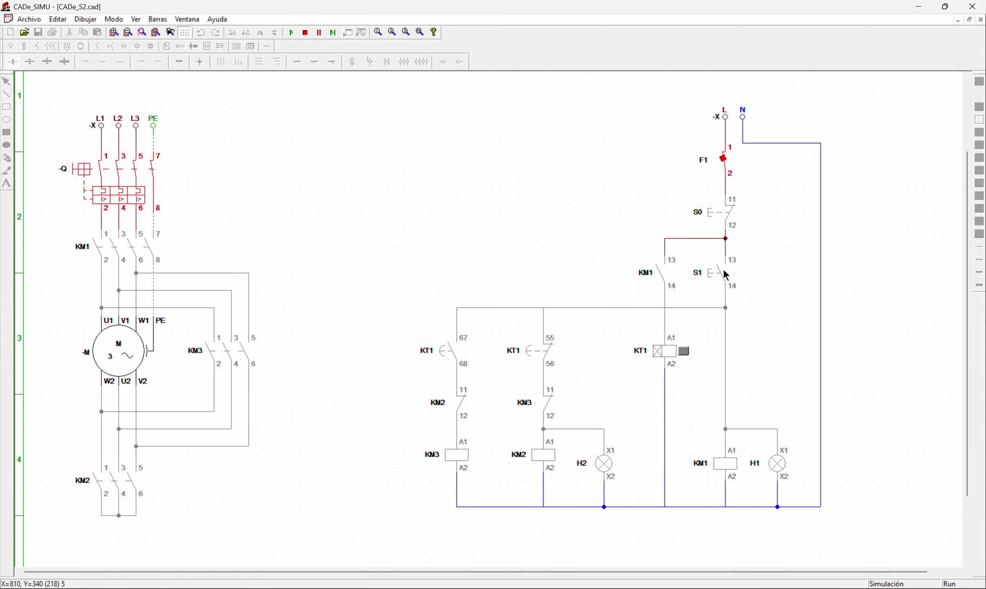